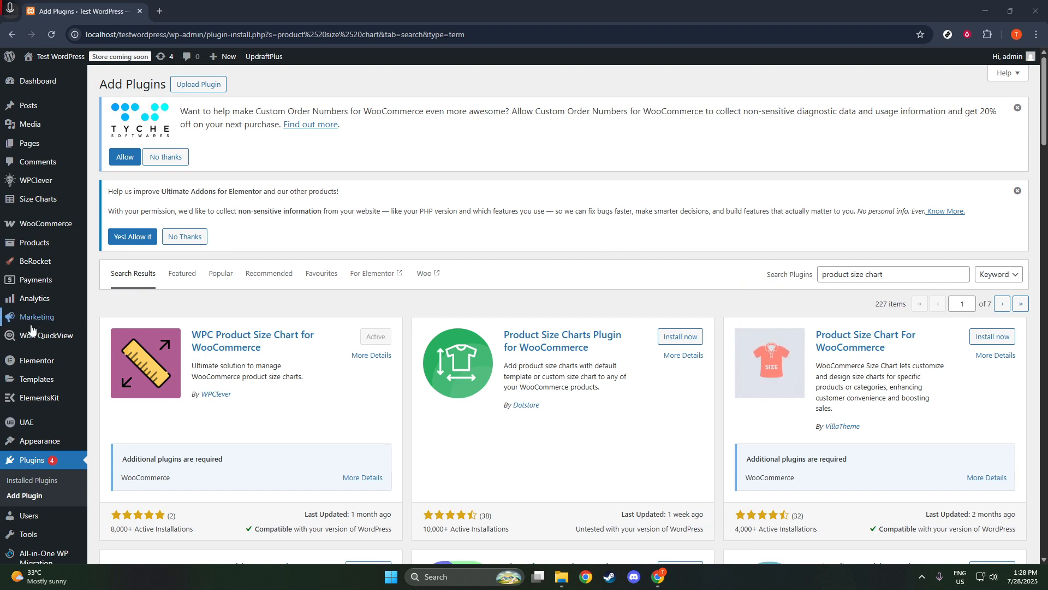
Add a new size chart from the Size Charts section and title it "Size Chart".
mouse_move(55, 225)
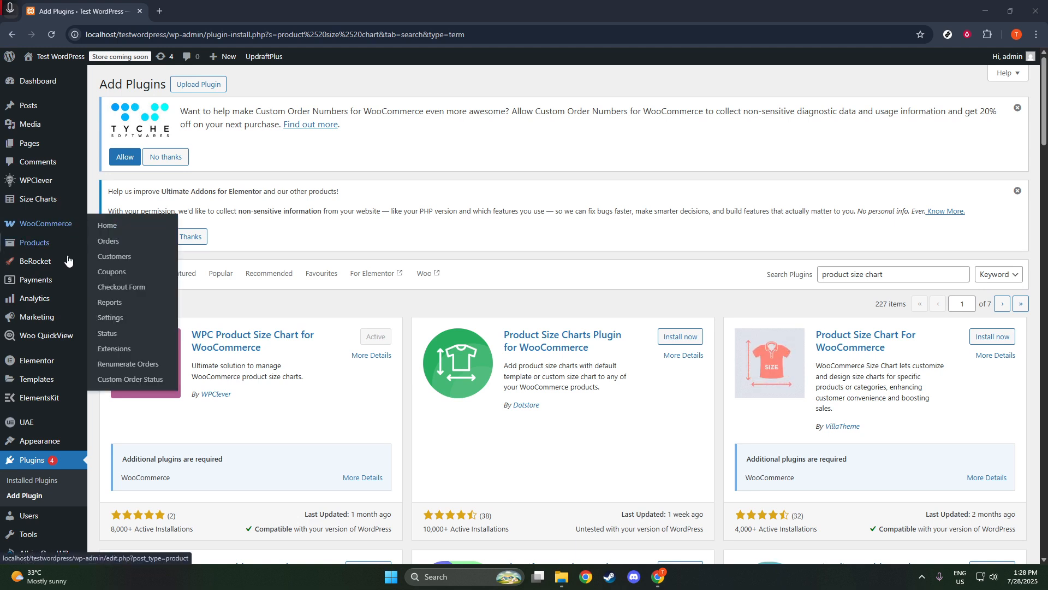
scroll(35, 442, "down", 1)
scroll(35, 441, "down", 2)
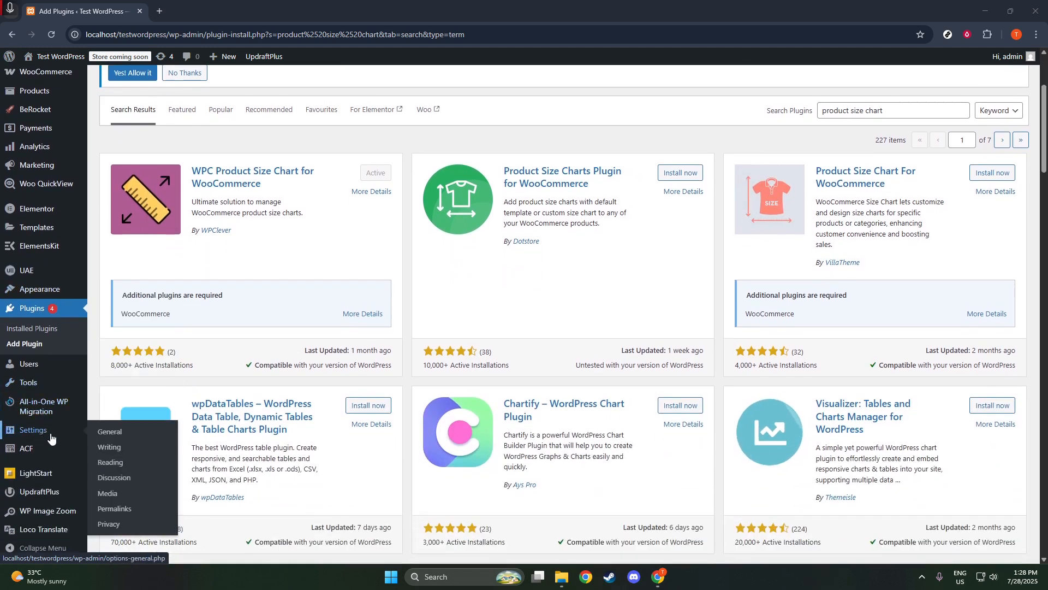
mouse_move(57, 457)
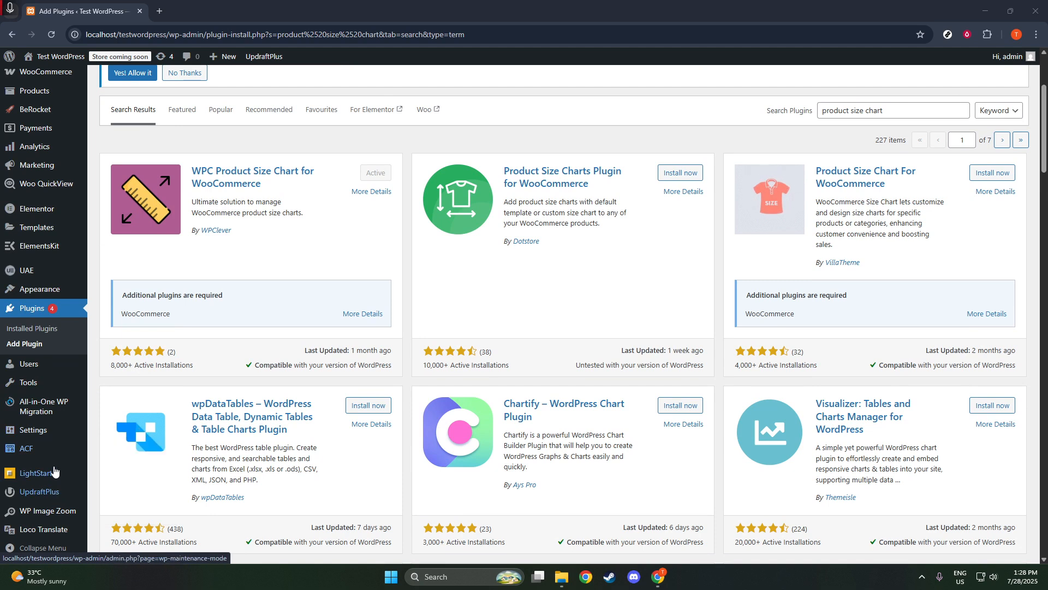
scroll(48, 407, "up", 2)
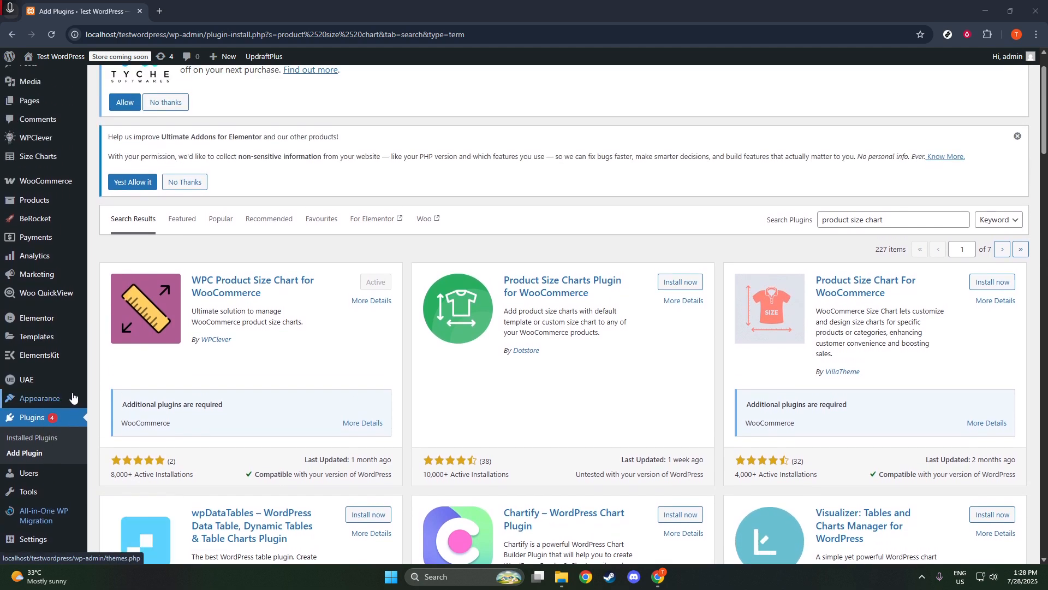
mouse_move(71, 395)
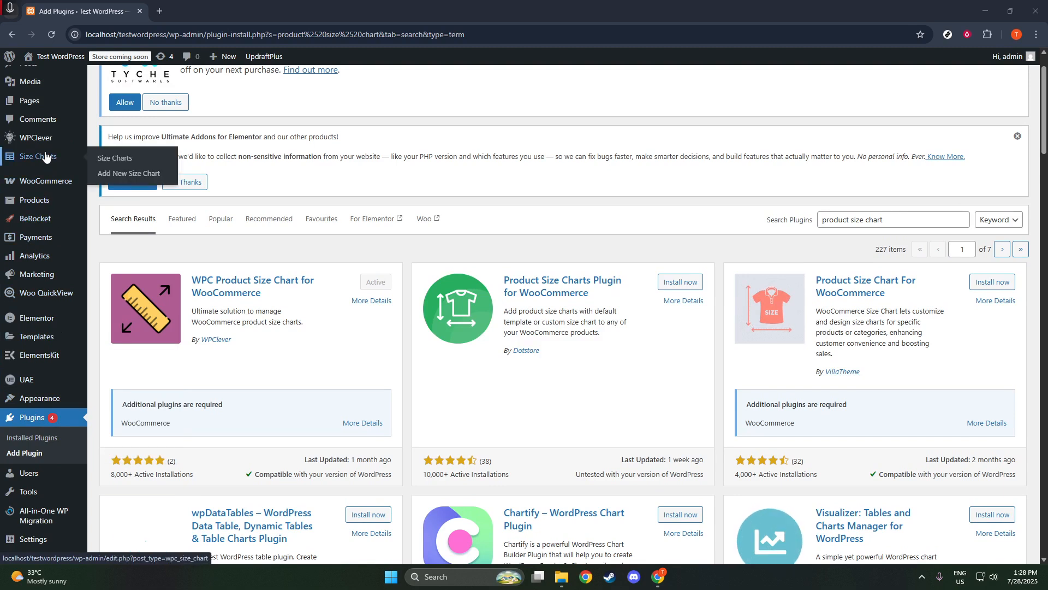
mouse_move(47, 144)
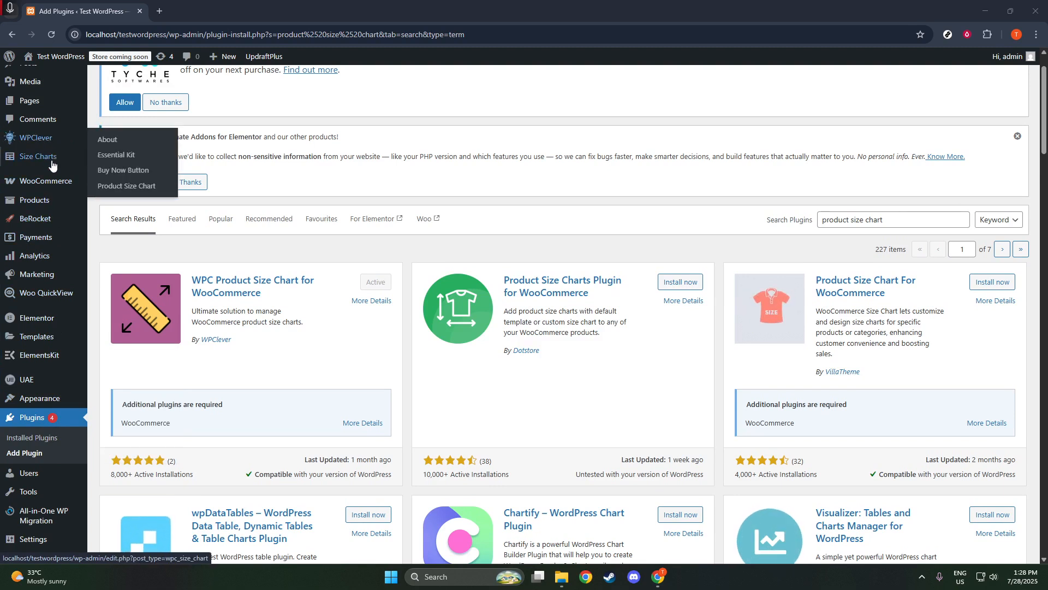
left_click(51, 164)
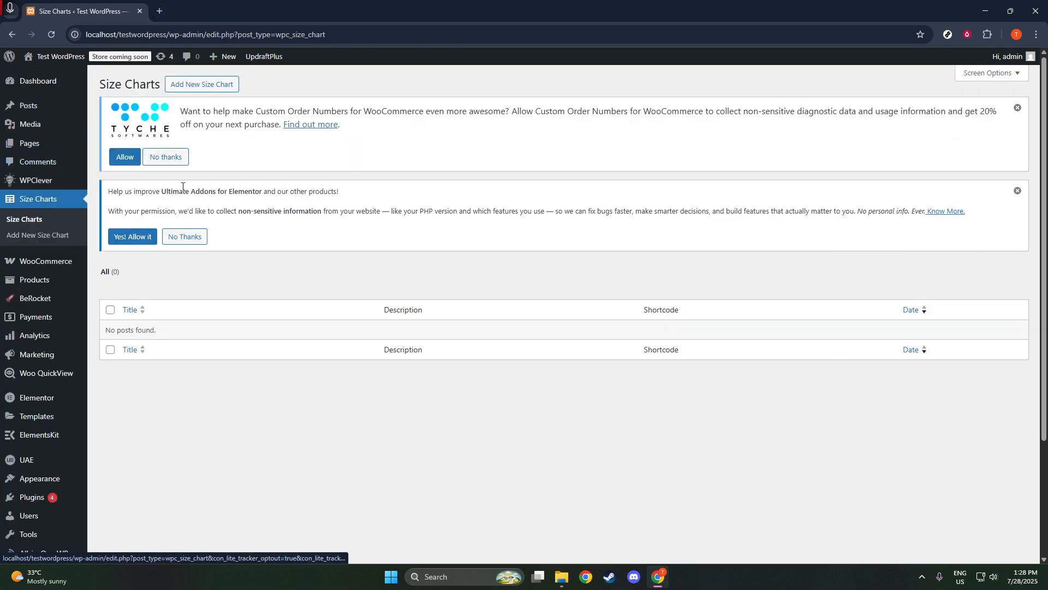
left_click(209, 87)
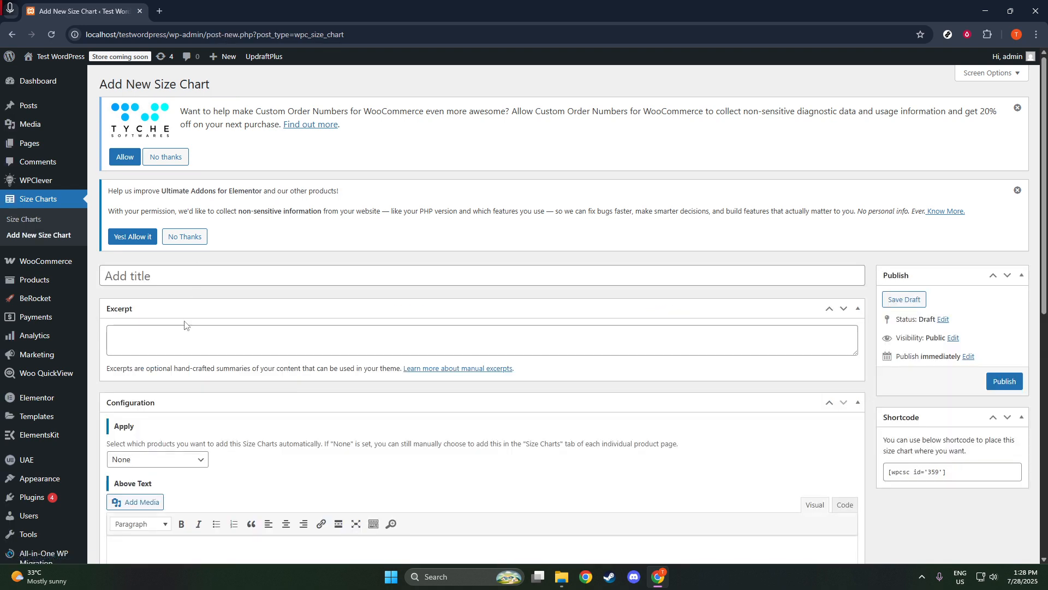
left_click(191, 278)
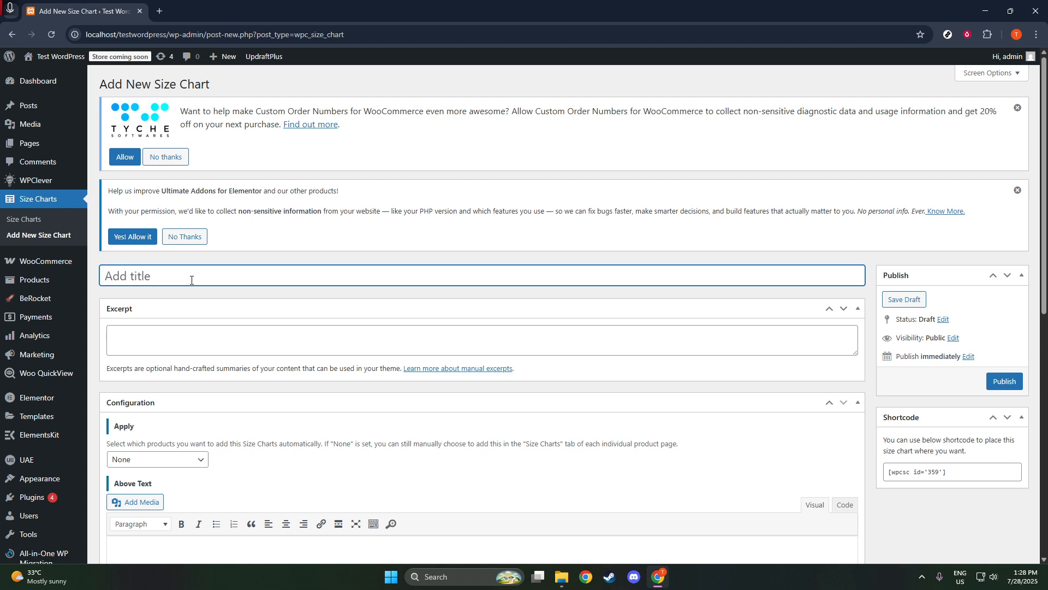
type("Size Chart")
Apply the size chart by Product Size to the Small, Large and Medium terms.
scroll(331, 354, "down", 4)
left_click(201, 241)
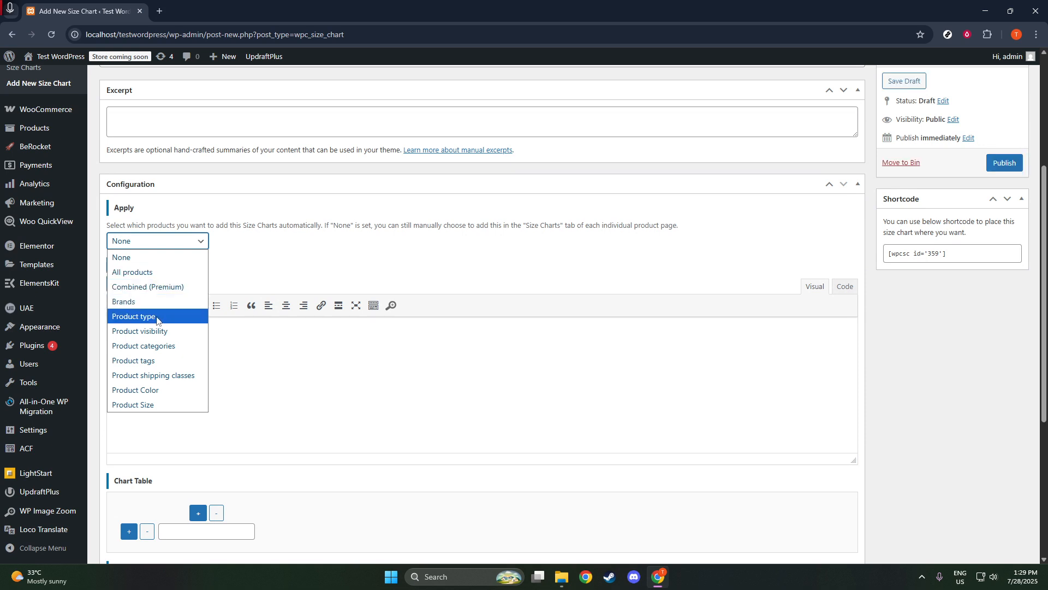
left_click(143, 404)
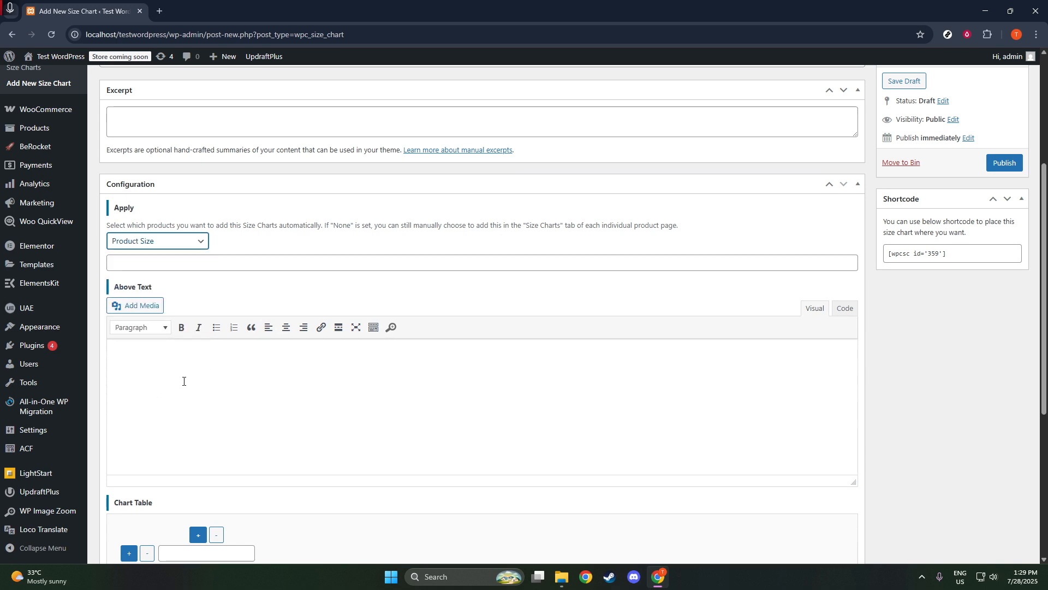
left_click(179, 267)
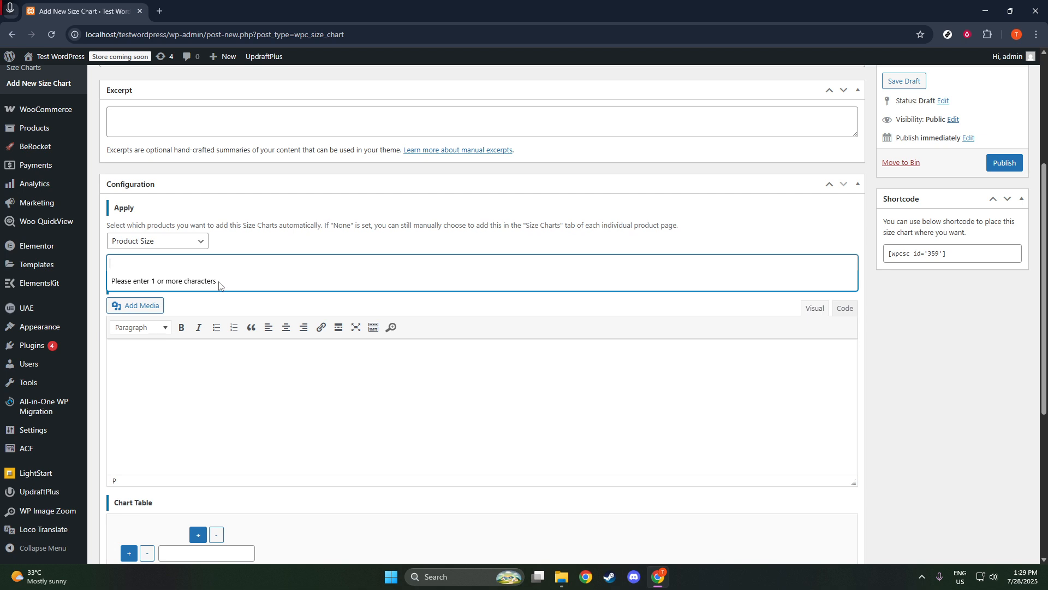
type("small")
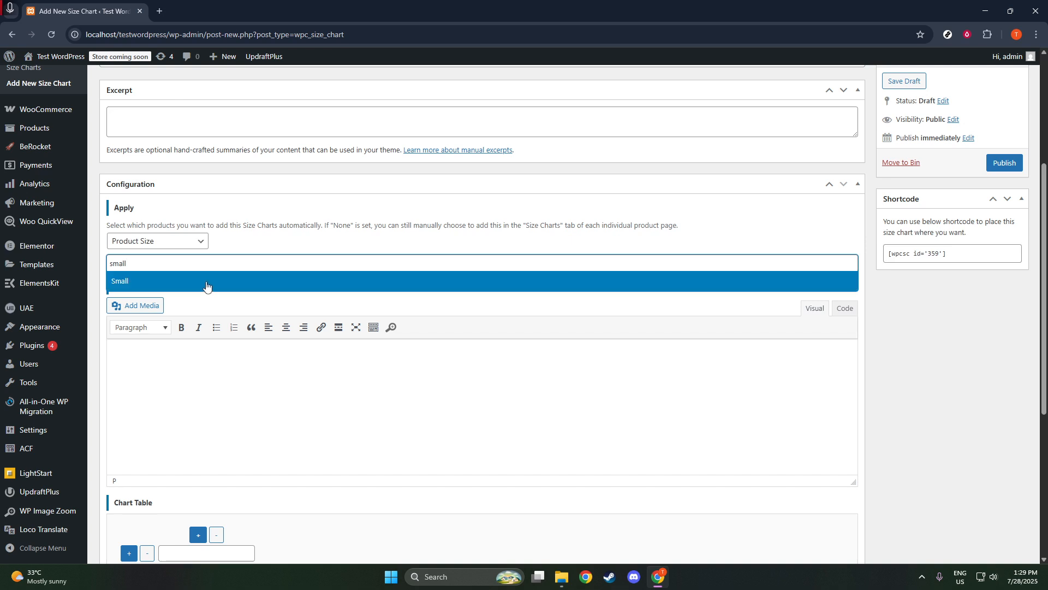
left_click(206, 285)
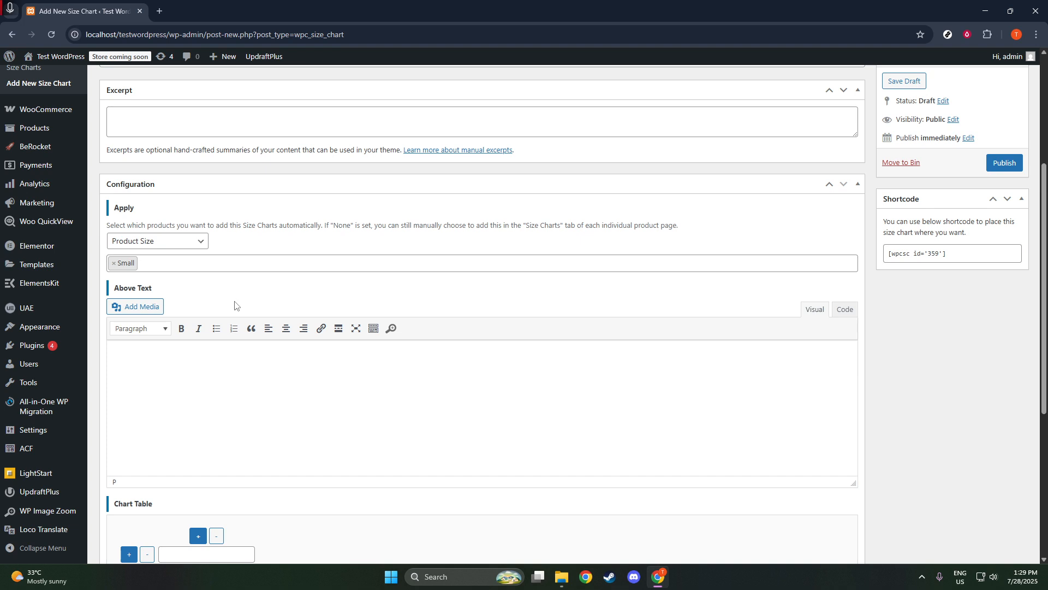
type("large")
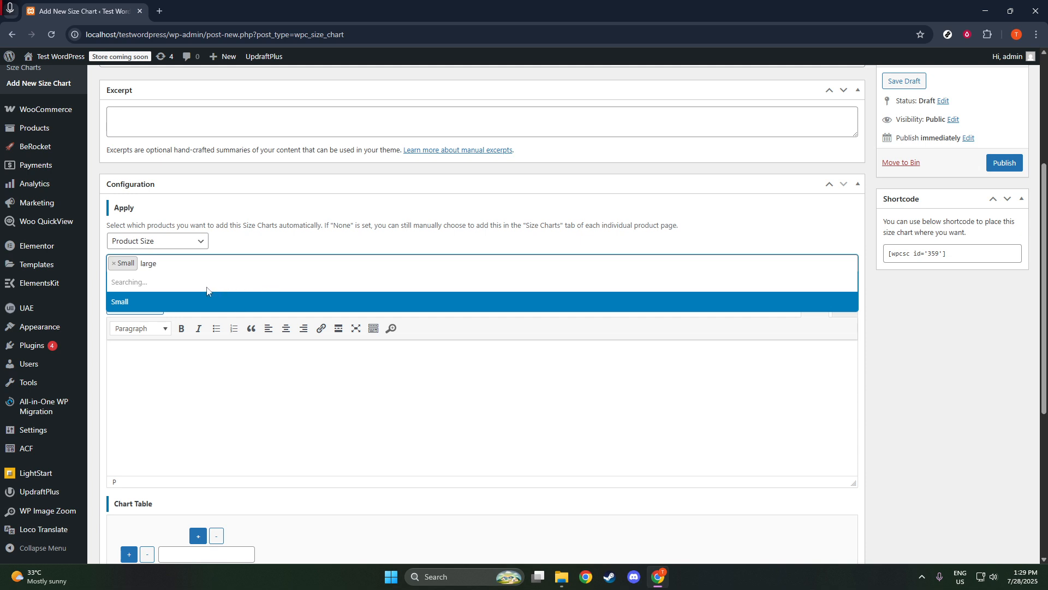
left_click(177, 288)
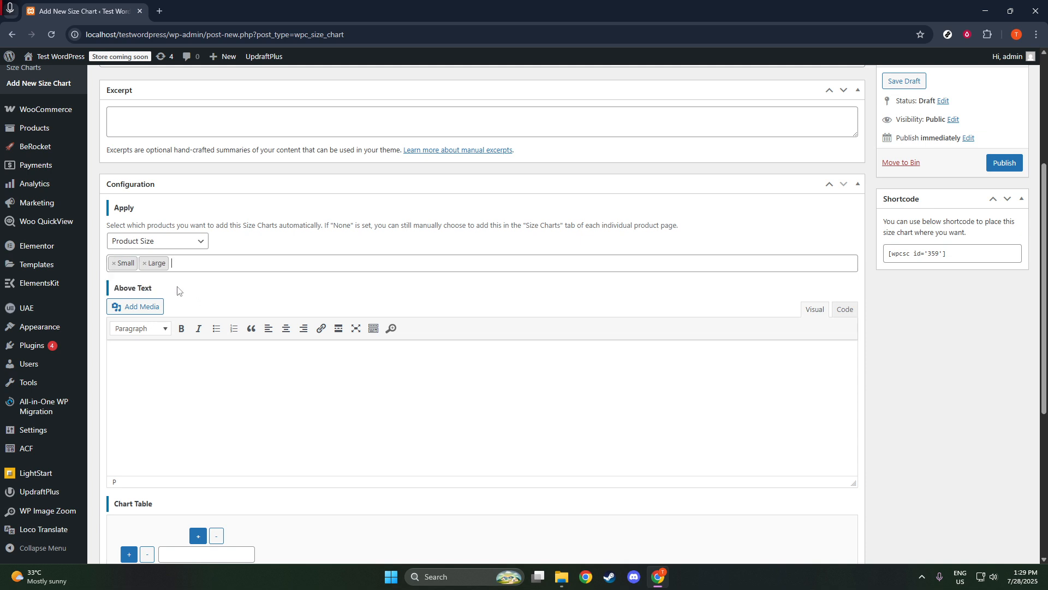
type("medium")
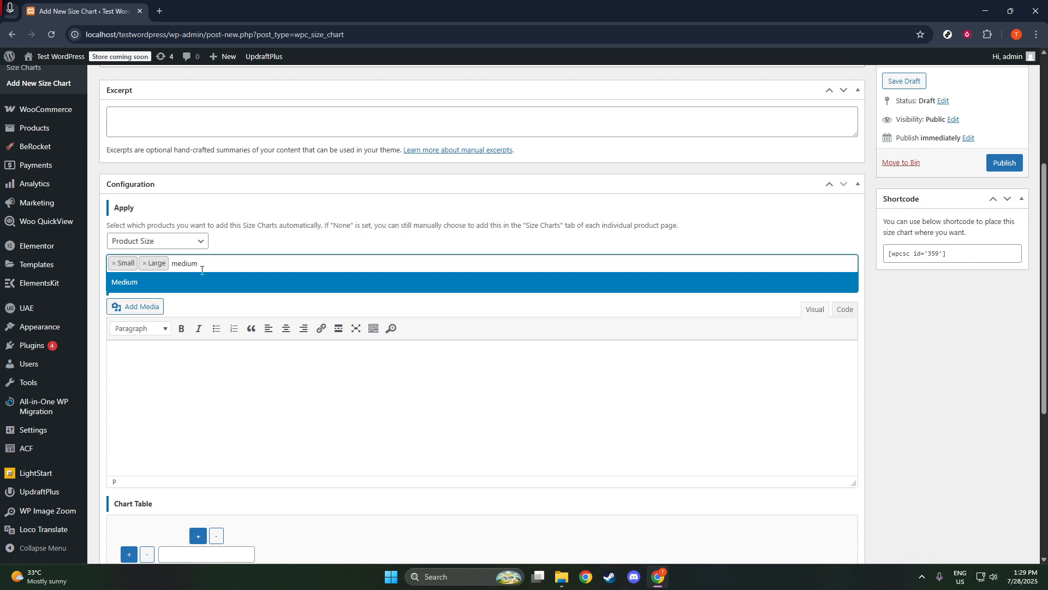
left_click(210, 279)
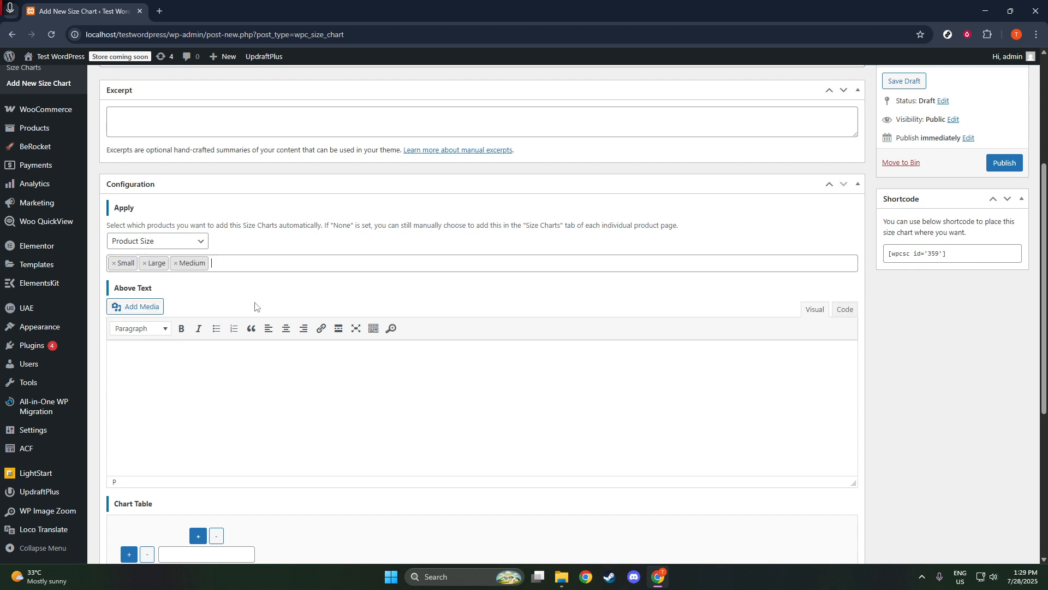
Build the chart table's first row with three columns reading Large, Medium and Small.
scroll(232, 360, "down", 3)
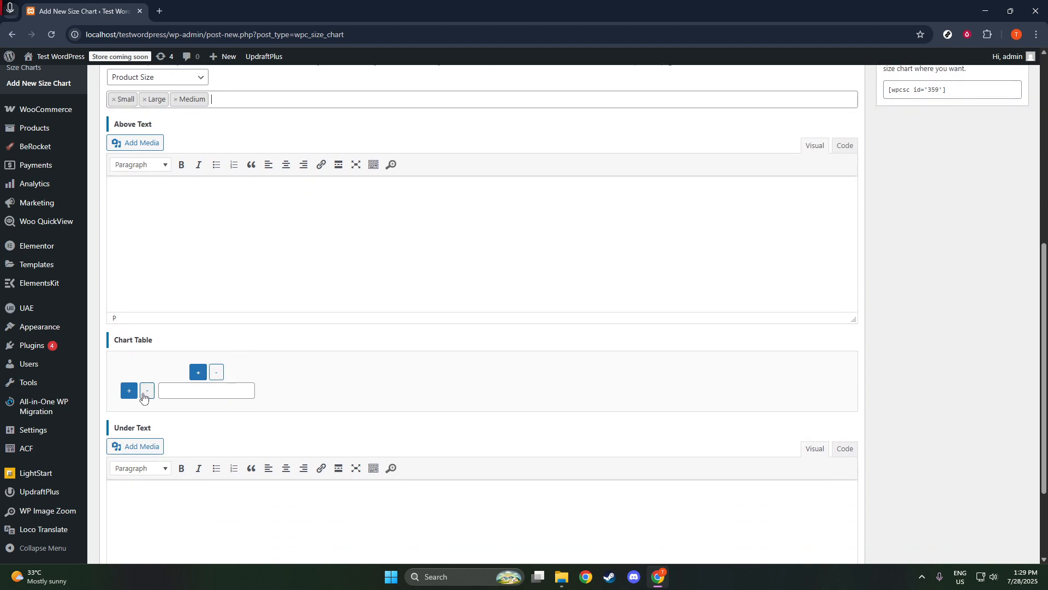
left_click(174, 394)
type("Large")
left_click(199, 376)
left_click(290, 392)
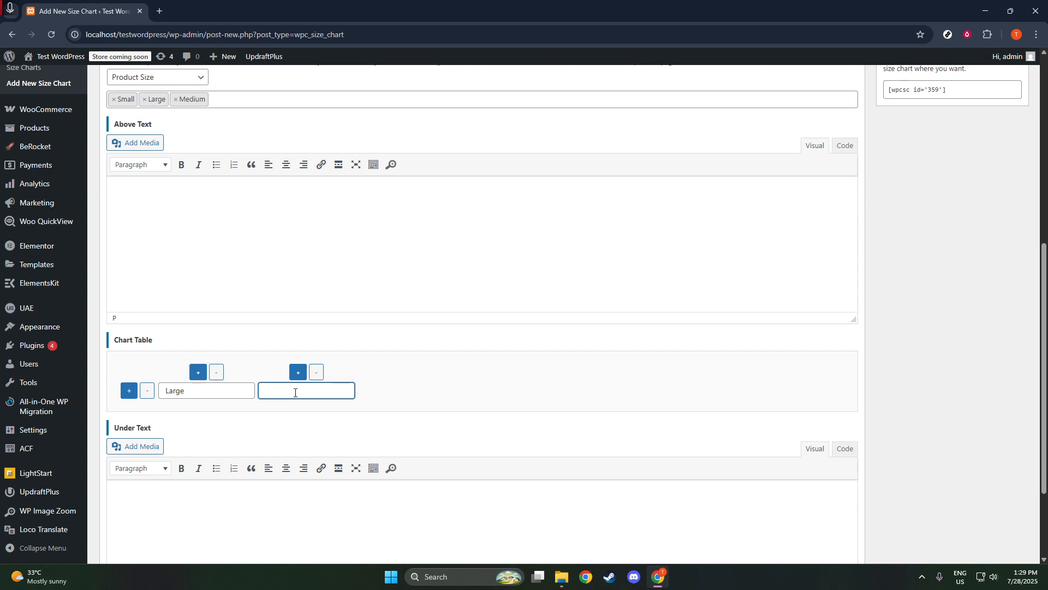
type("Medium")
left_click(298, 371)
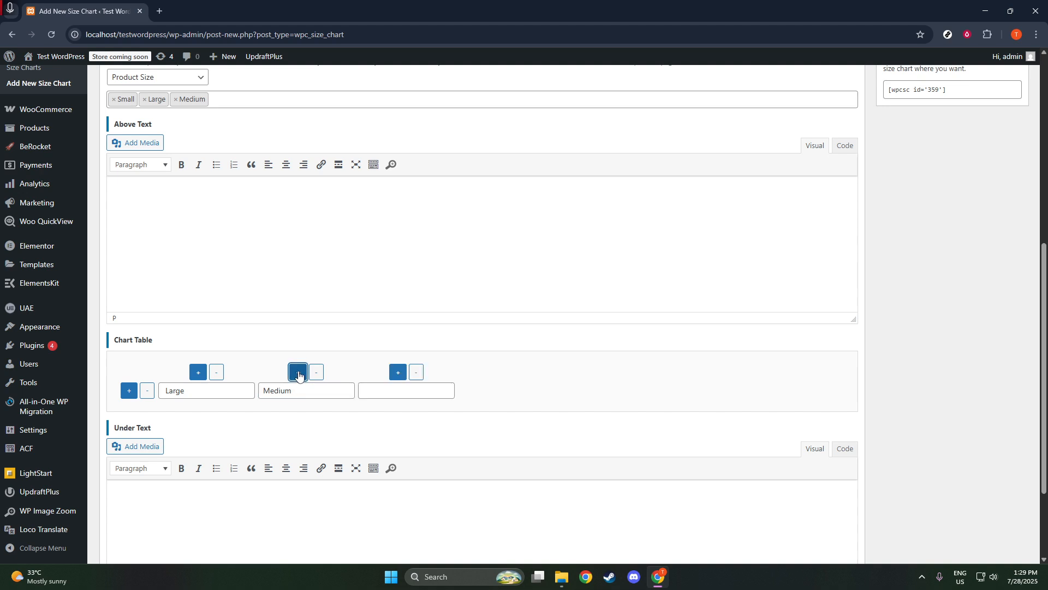
left_click(385, 395)
type("Small")
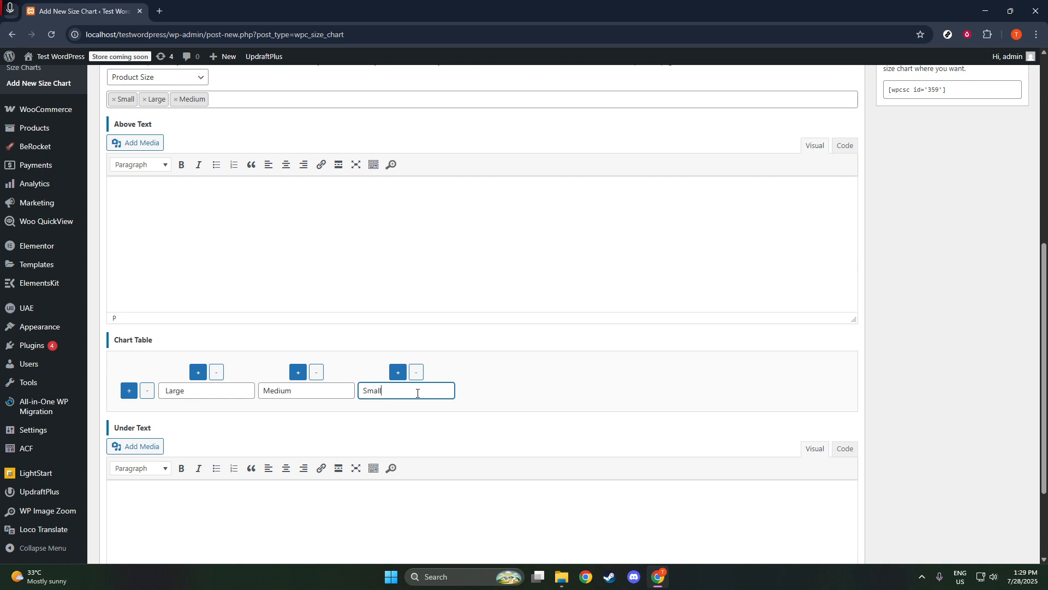
scroll(464, 344, "down", 2)
scroll(459, 382, "up", 5)
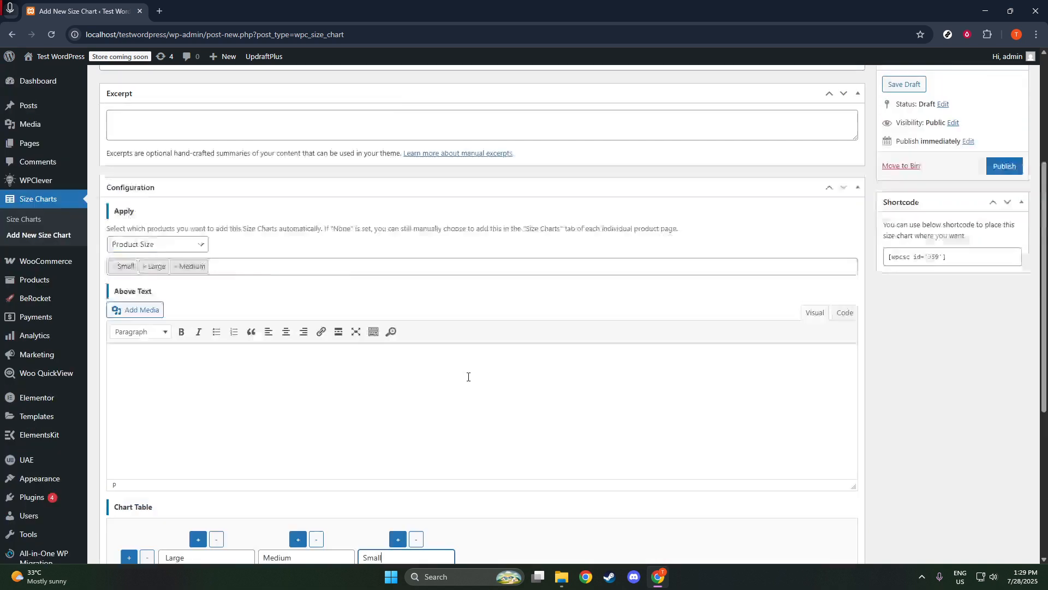
scroll(467, 376, "up", 5)
scroll(421, 393, "down", 2)
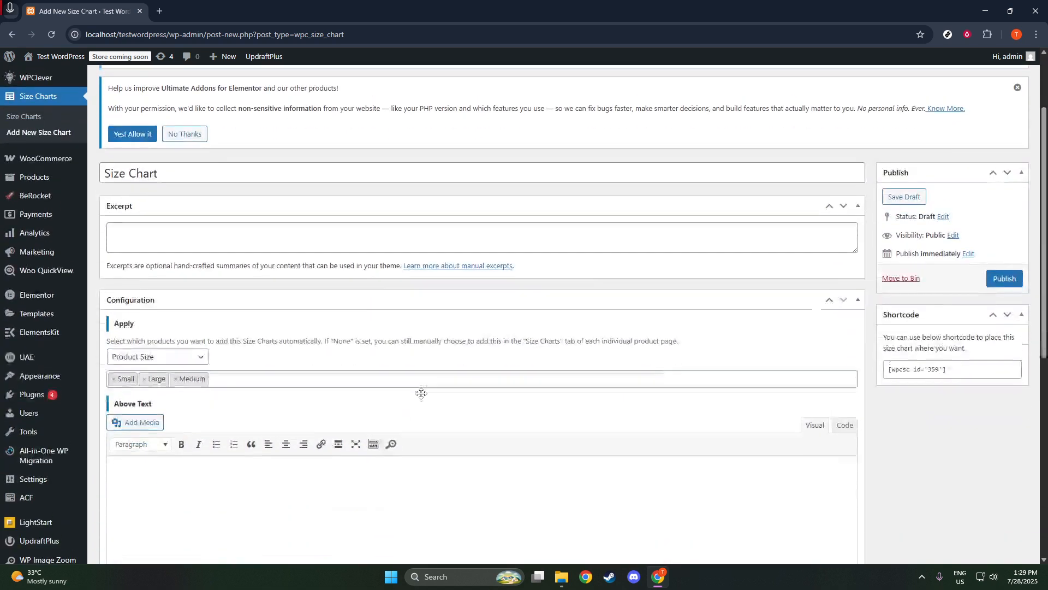
scroll(419, 392, "up", 1)
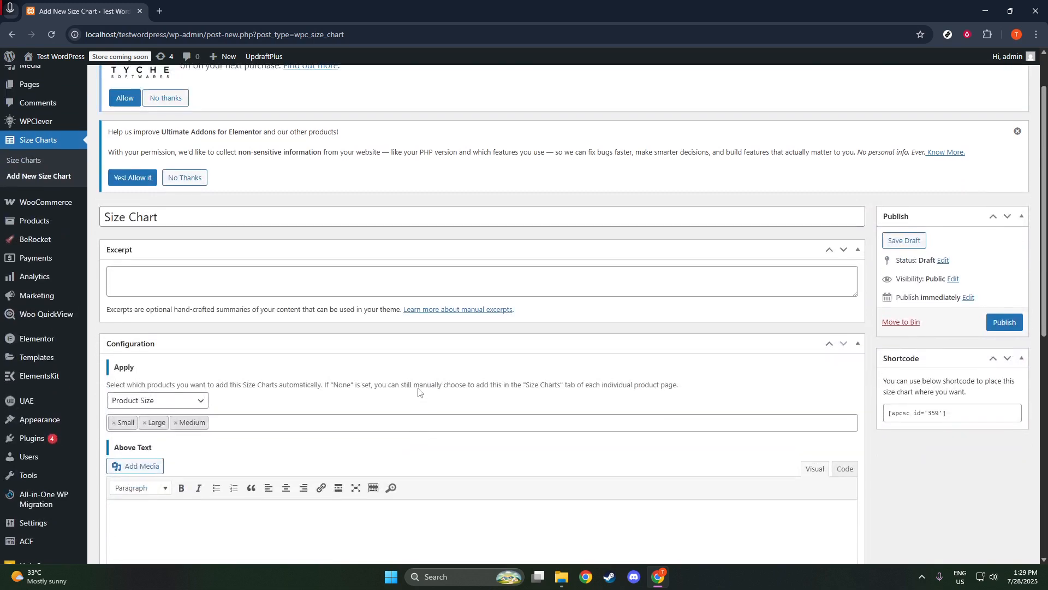
scroll(419, 392, "up", 1)
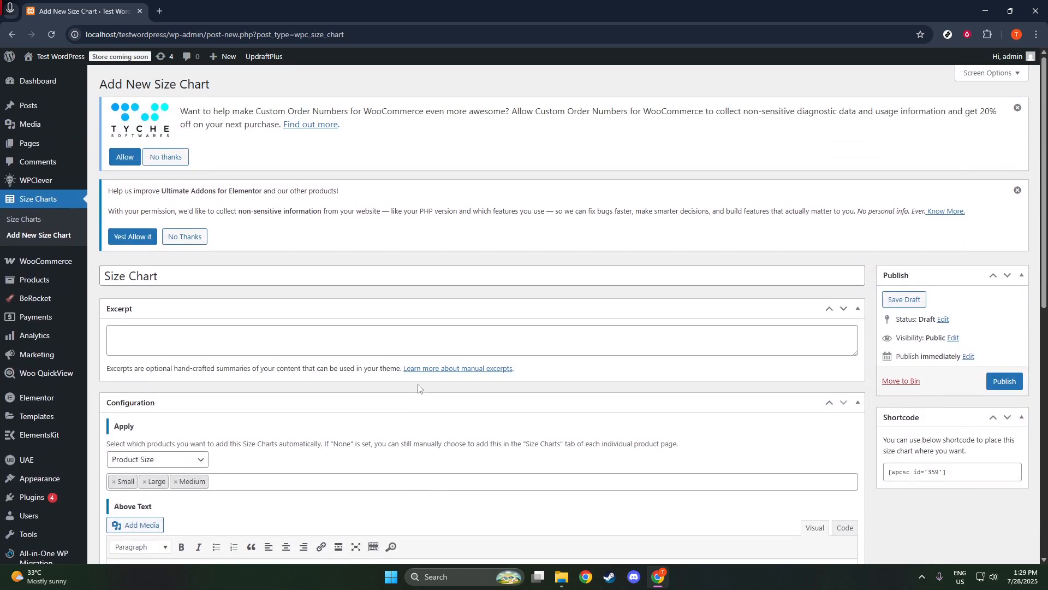